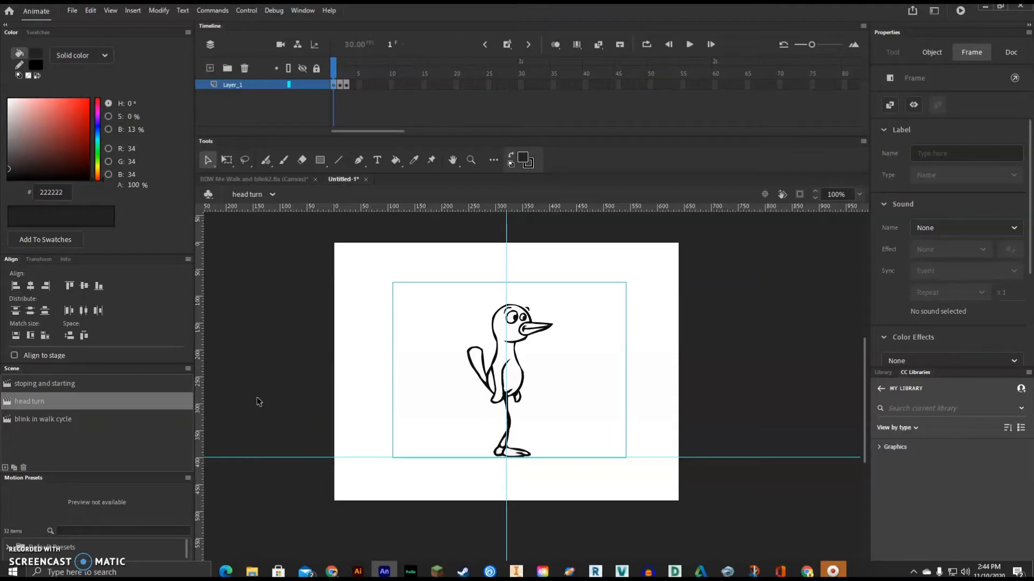
Close the calendar meeting reminder notification
left_click(265, 369)
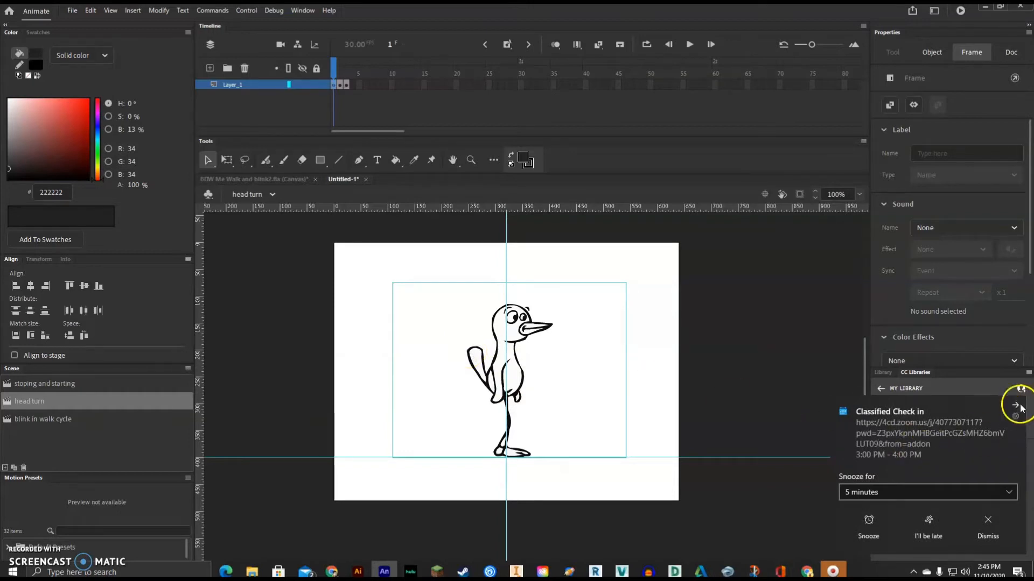
left_click(1016, 404)
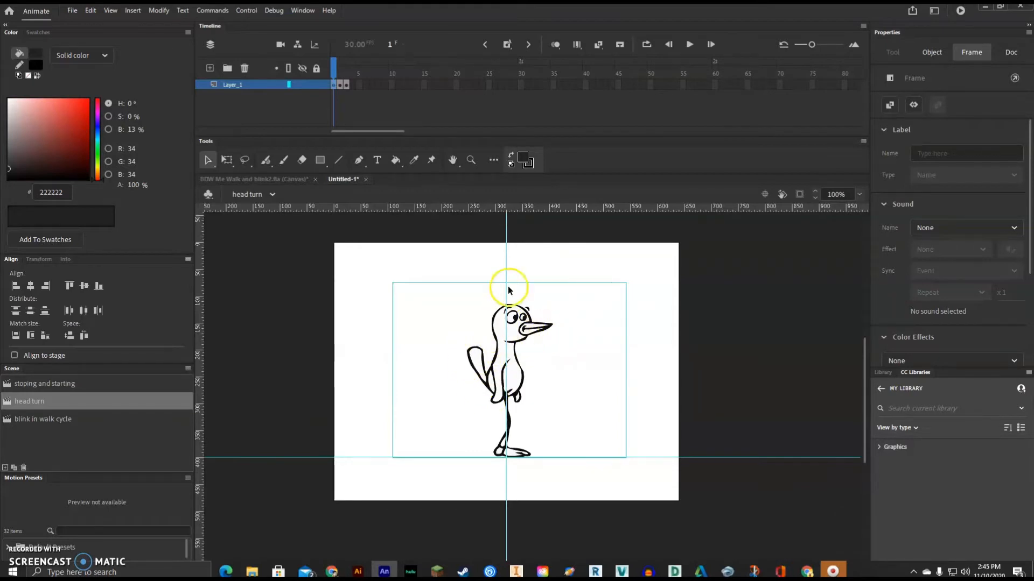
On frame 2, move the bird drawing onto the stage and nudge it to X 250.5, Y 117 over the guides
left_click(340, 86)
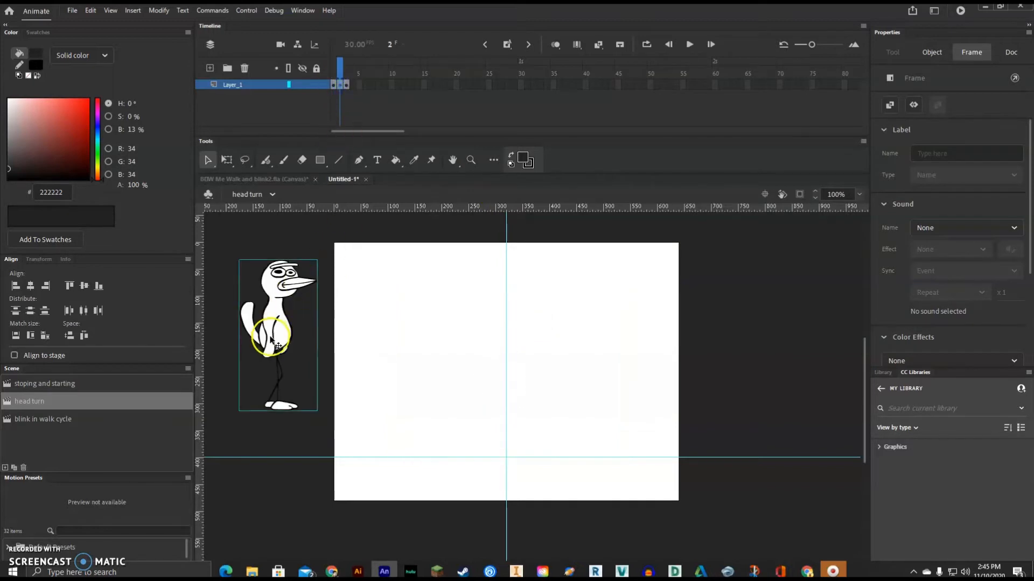
left_click_drag(275, 340, 508, 368)
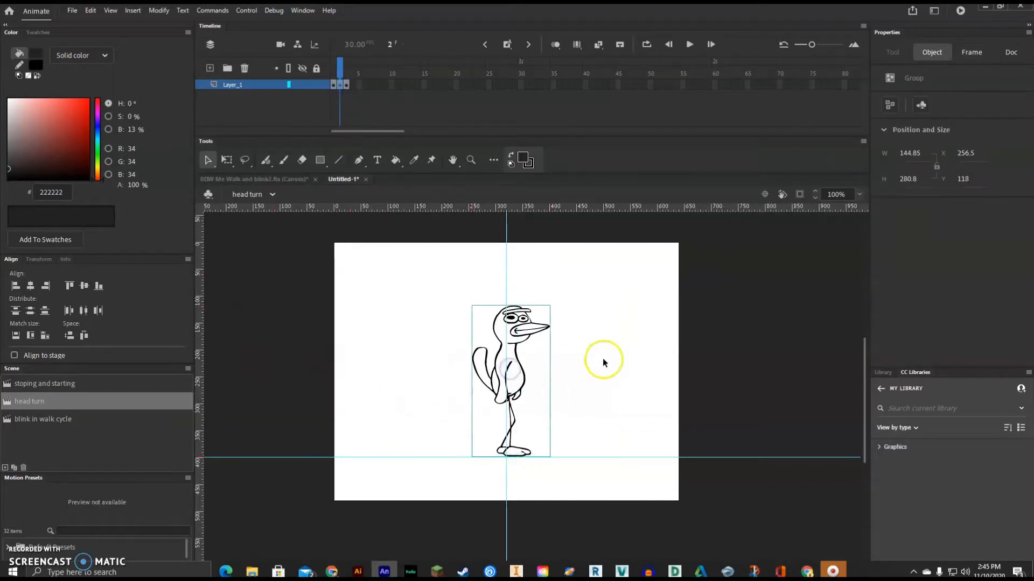
key("Left")
key("Left")
key("Left")
key("Left")
key("Left")
key("Left")
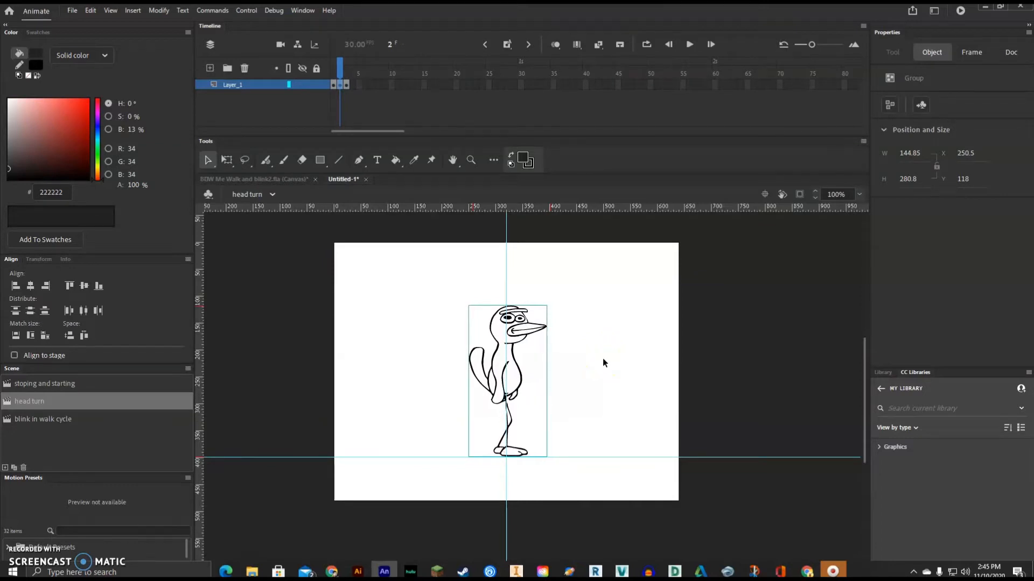
key("Up")
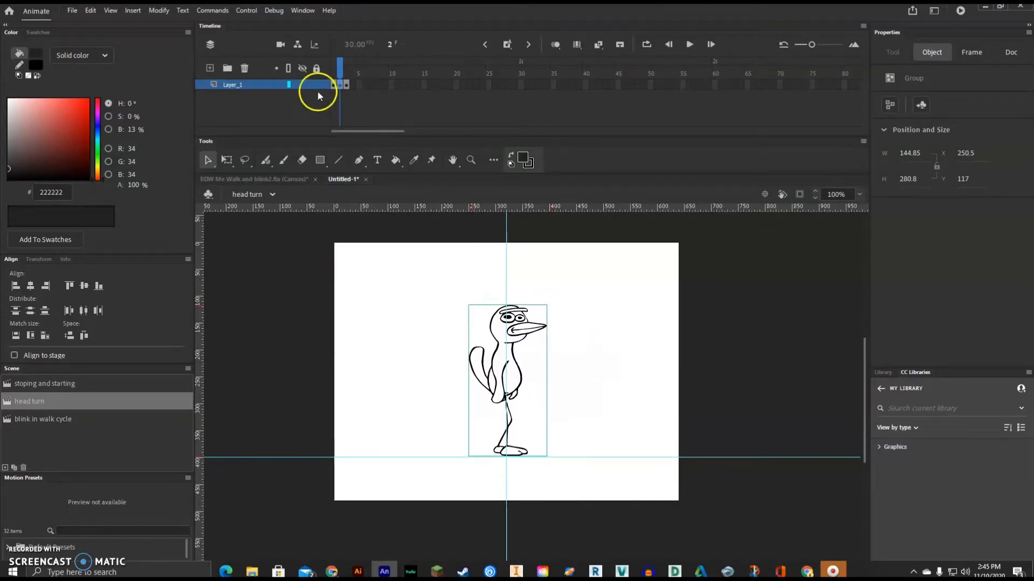
Flip between frames 1 and 2 to compare the alignment of the two bird poses
left_click(332, 84)
left_click(332, 84)
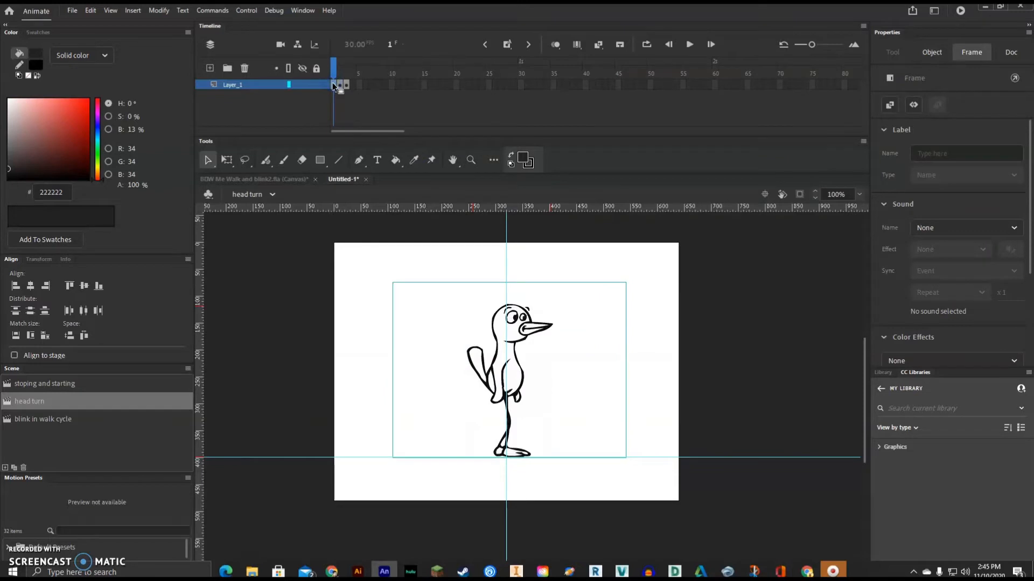
left_click(338, 85)
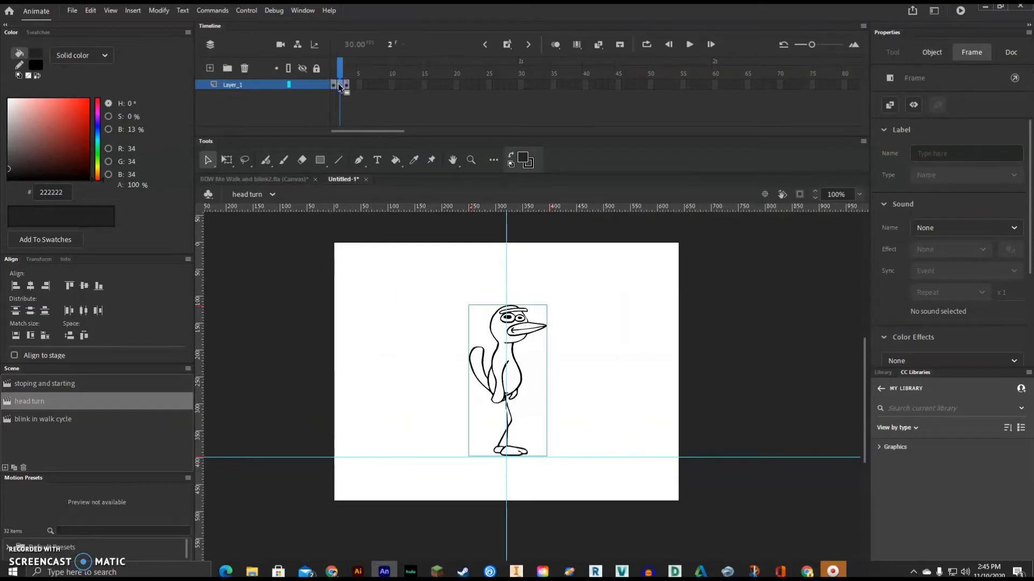
left_click(334, 87)
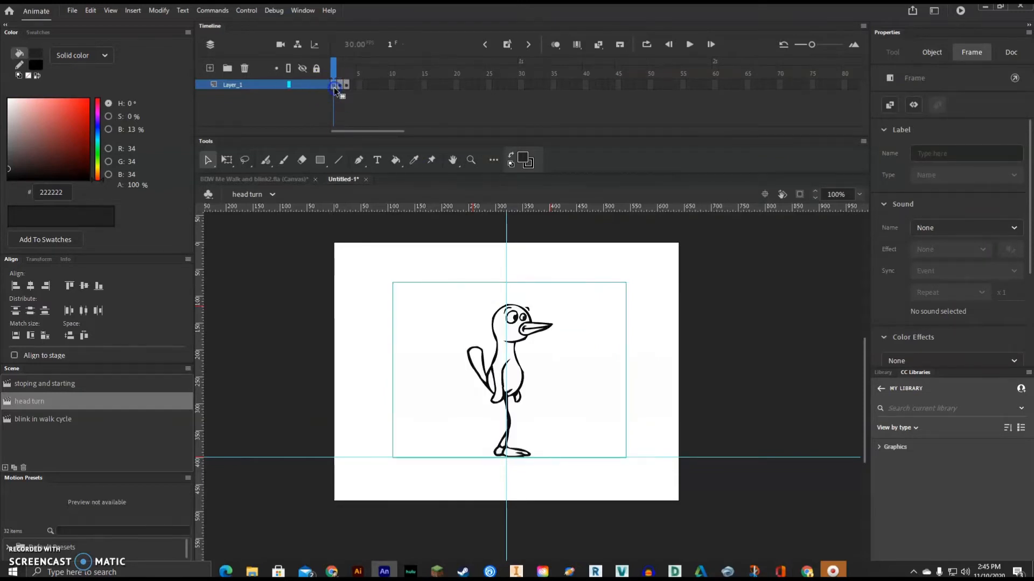
left_click(339, 88)
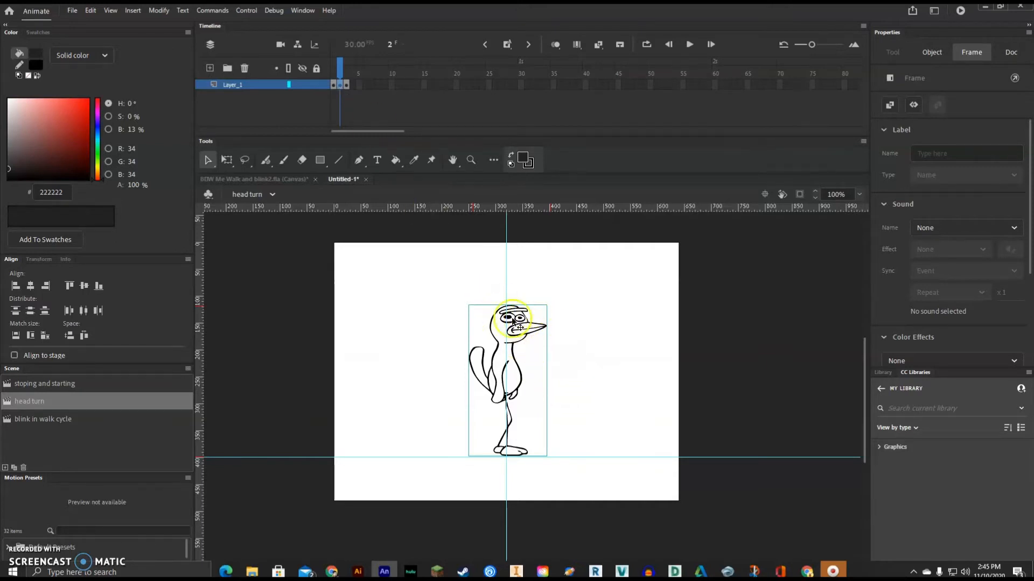
left_click(335, 86)
left_click(341, 86)
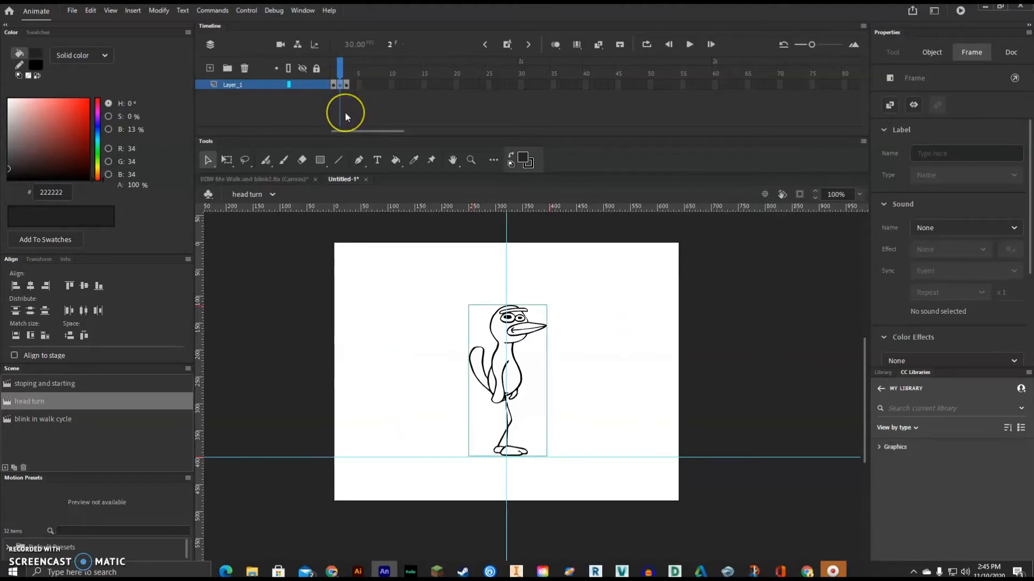
left_click(334, 84)
left_click(341, 84)
On frame 3, move the bird to about X 245, Y 114 on the guides and compare it with the first two frames
left_click(346, 85)
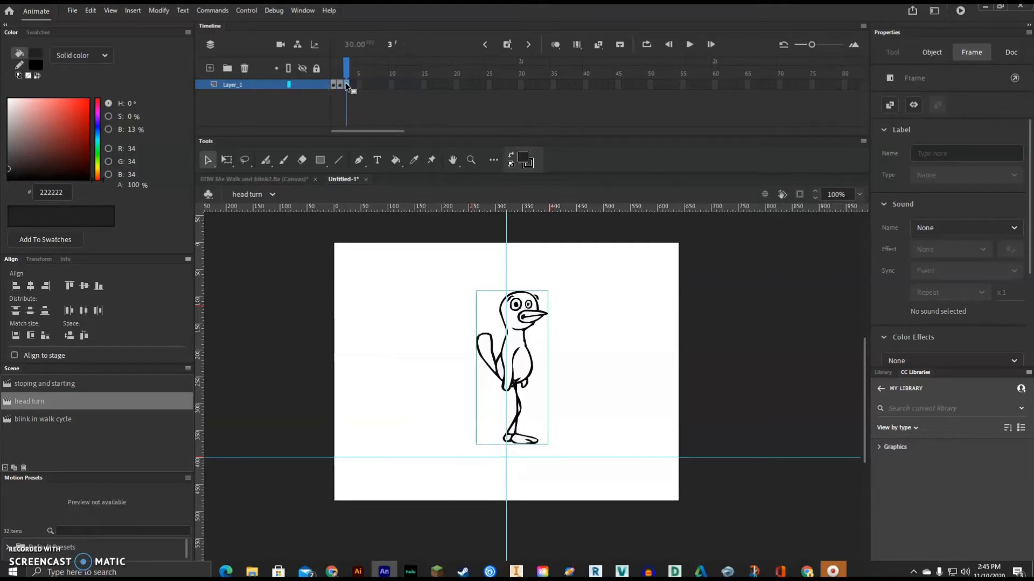
left_click_drag(526, 363, 516, 375)
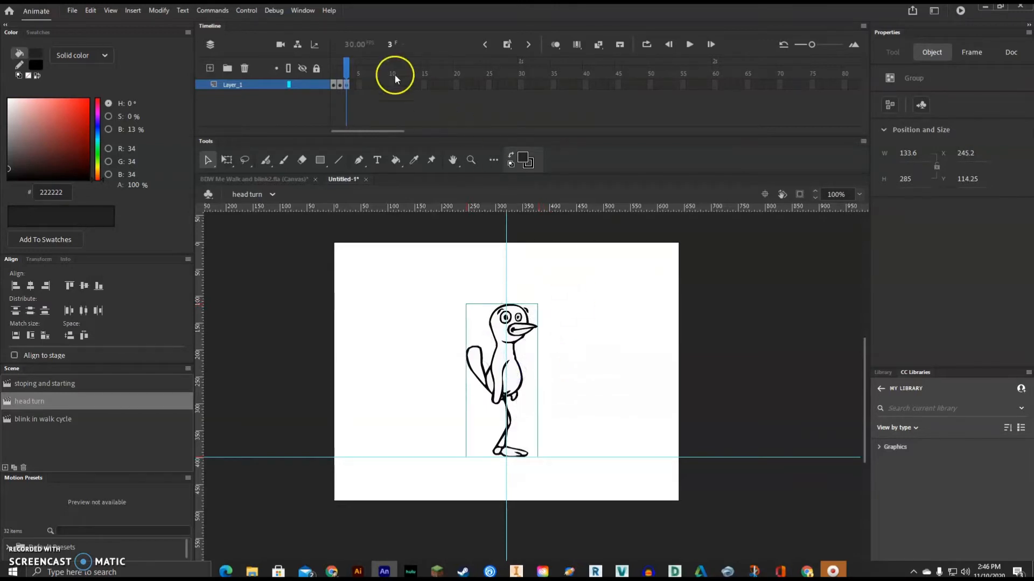
left_click_drag(348, 66, 334, 85)
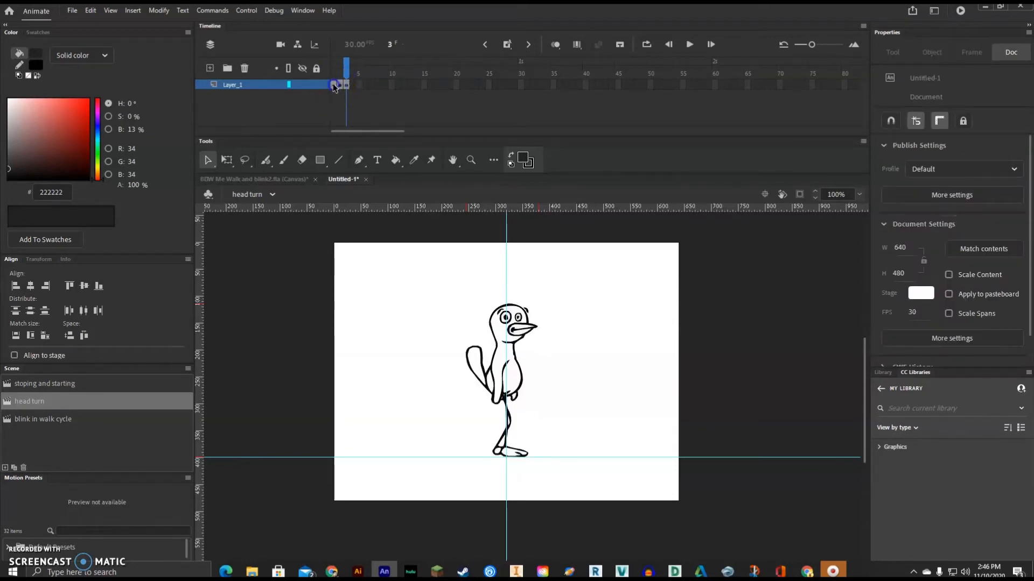
left_click(334, 85)
left_click(340, 85)
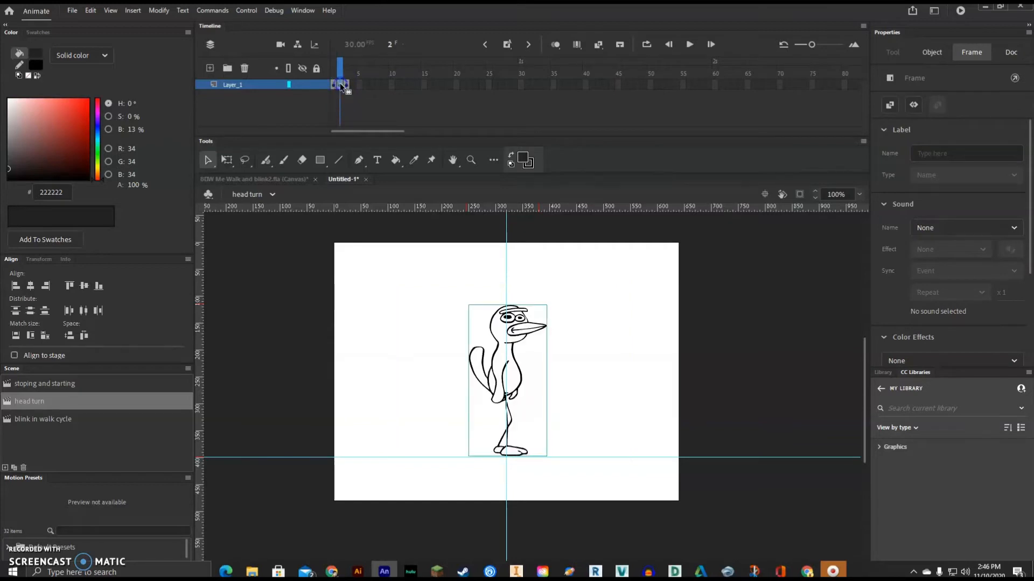
left_click_drag(340, 84, 347, 86)
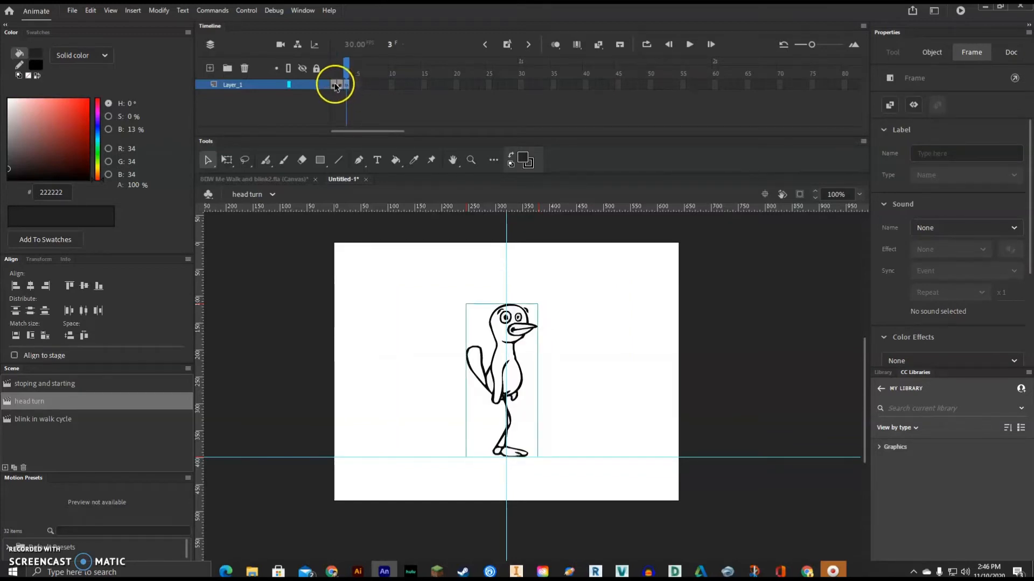
Extend the first bird pose from frame 1 through frame 30
left_click(333, 84)
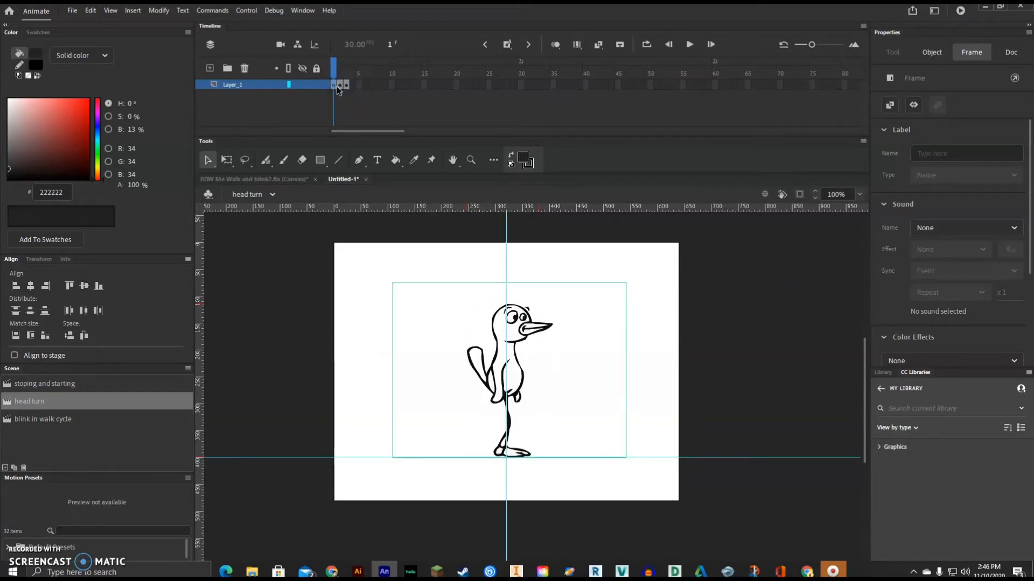
key("F5")
key("F5")
key("F5")
key("F5")
key("F5")
key("F5")
key("F5")
key("F5")
key("F5")
key("F5")
key("F5")
key("F5")
key("F5")
key("F5")
key("F5")
key("F5")
key("F5")
key("F5")
key("F5")
key("F5")
key("F5")
key("F5")
key("F5")
key("F5")
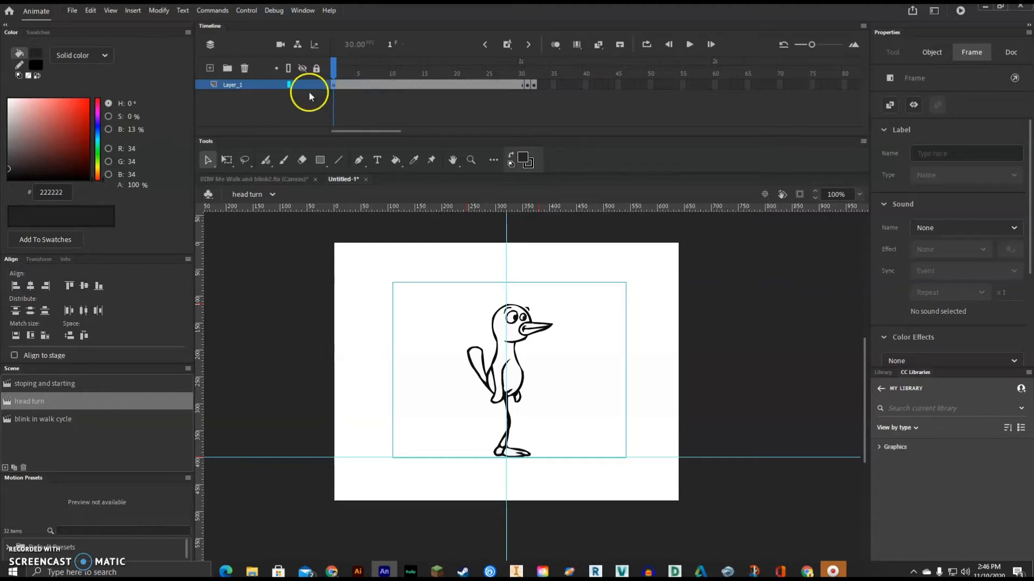
Extend the last bird pose, starting at frame 32, through frame 60
left_click_drag(333, 70, 527, 77)
left_click(532, 97)
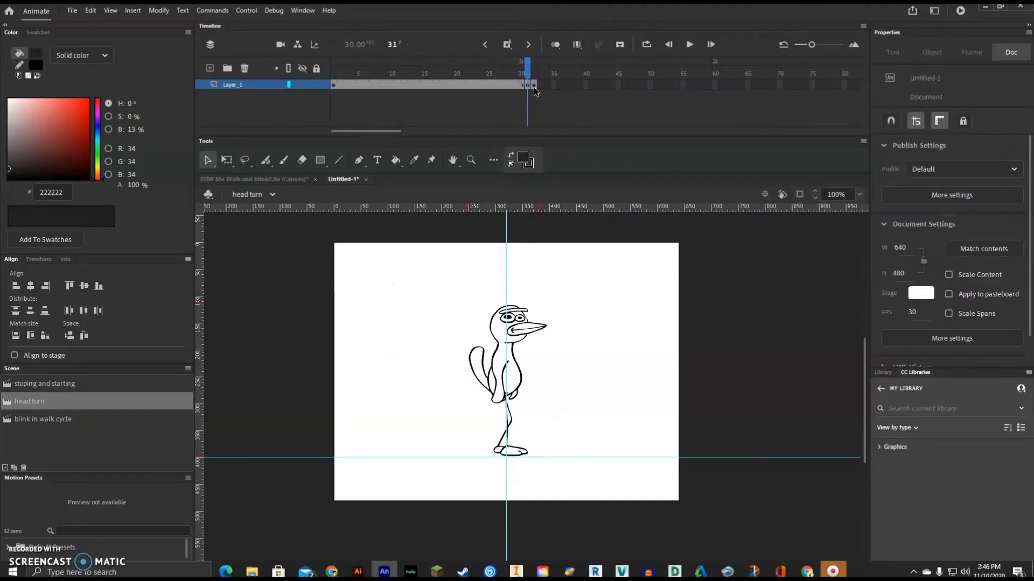
left_click(534, 86)
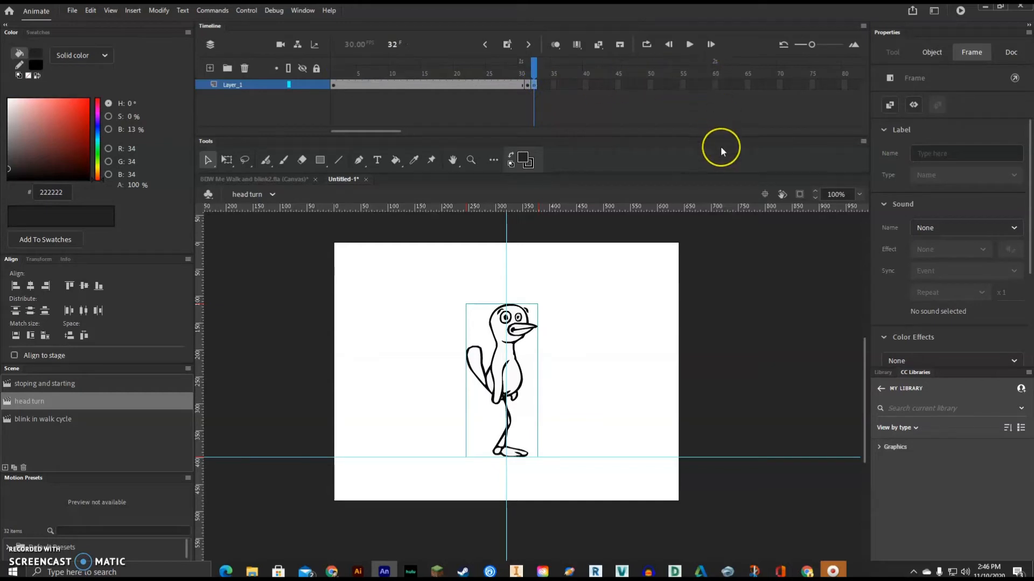
key("F5")
key("F5")
key("F5")
key("F5")
key("F5")
key("F5")
key("F5")
key("F5")
key("F5")
key("F5")
key("F5")
key("F5")
key("F5")
key("F5")
key("F5")
key("F5")
key("F5")
key("F5")
key("F5")
key("F5")
key("F5")
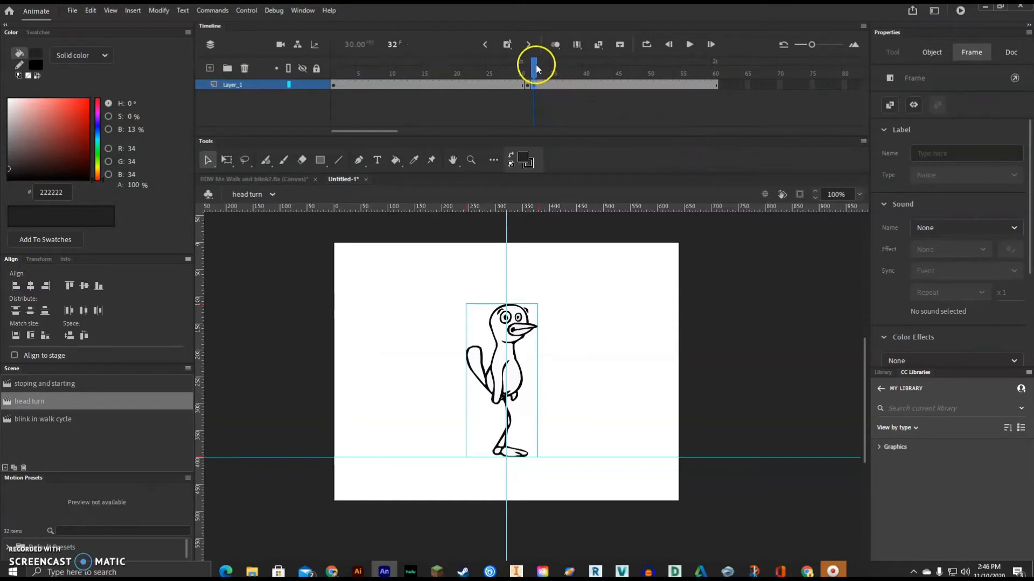
Nudge the bird at frame 32 slightly to the right and scrub back across the turn to check its alignment
left_click_drag(535, 63, 548, 80)
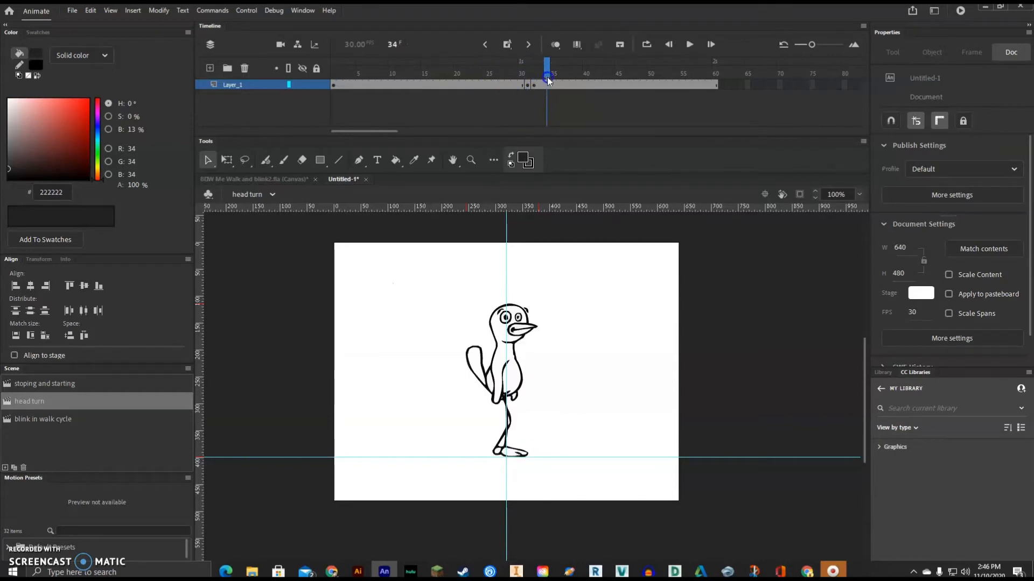
left_click(534, 85)
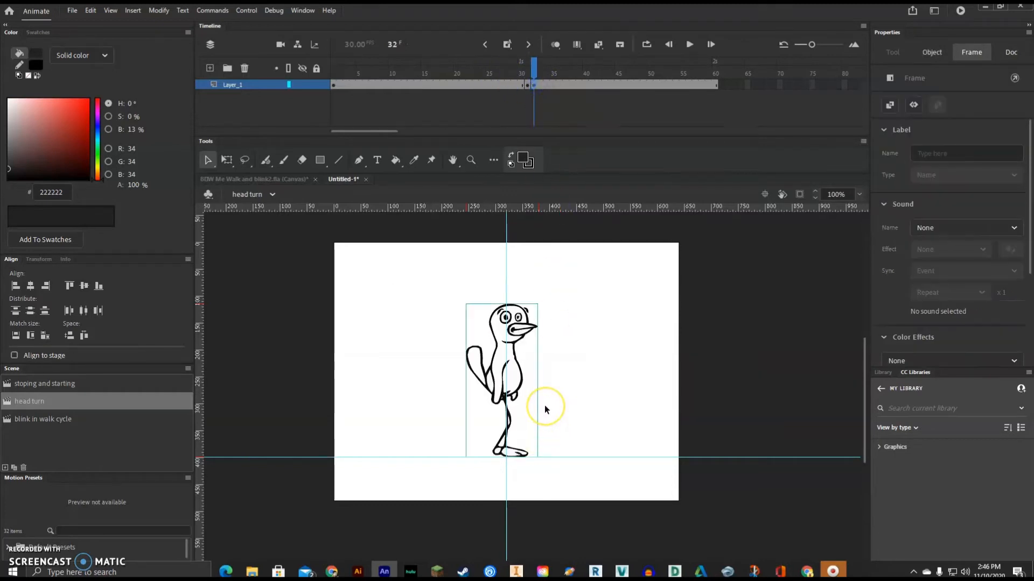
key("Right")
key("Right")
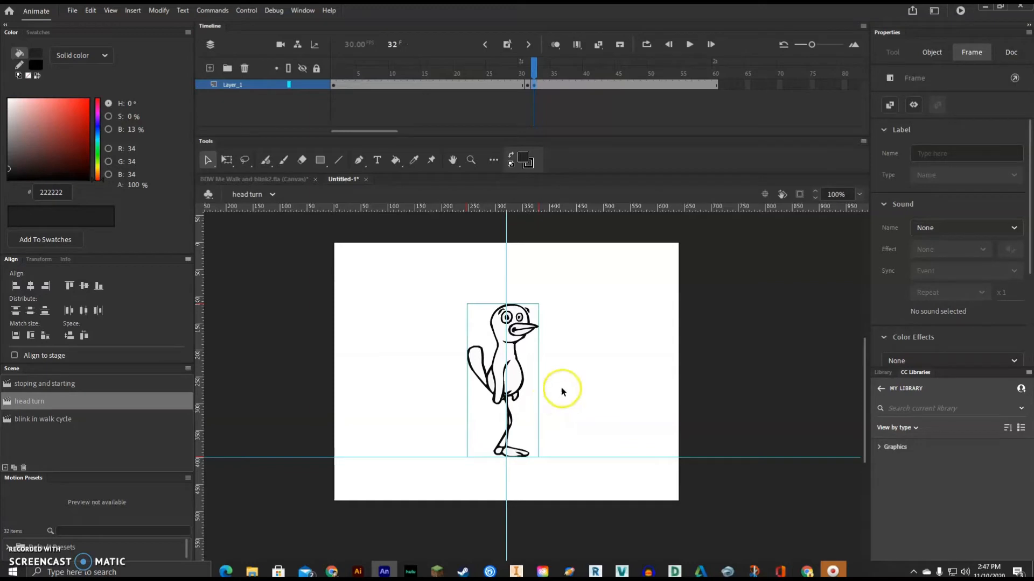
left_click_drag(535, 66, 501, 78)
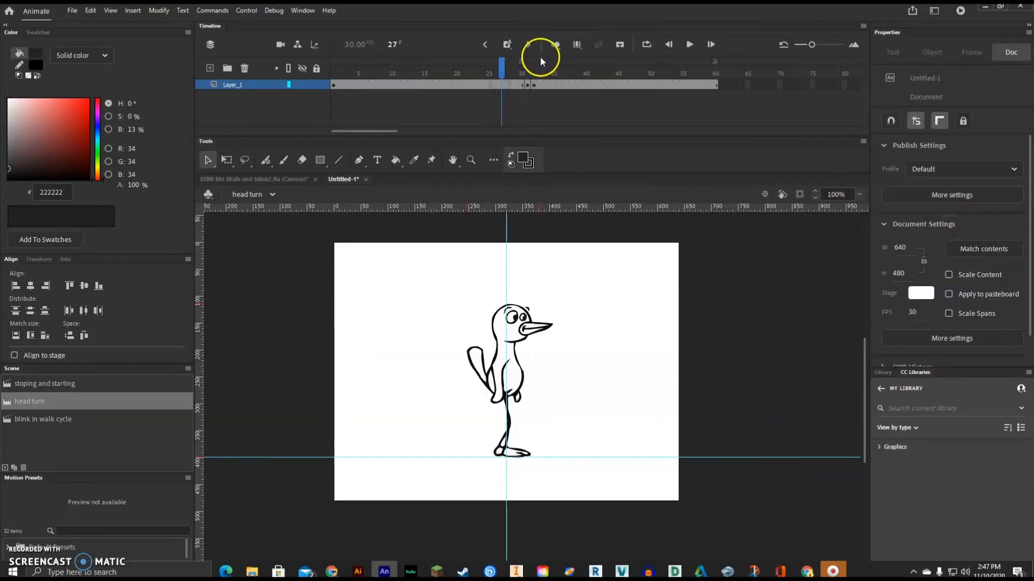
Turn on loop playback and play the head turn animation
left_click(246, 10)
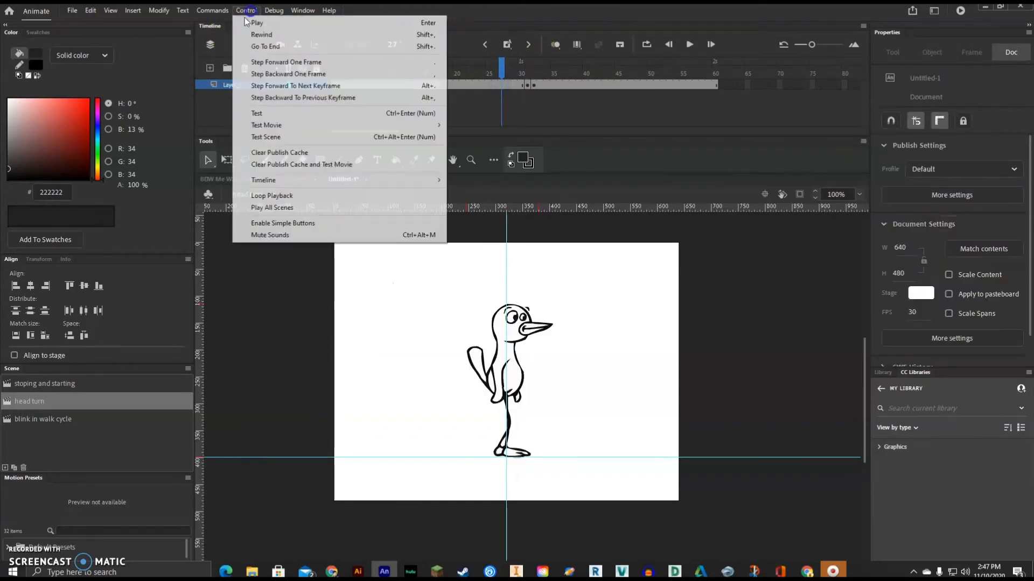
left_click(281, 195)
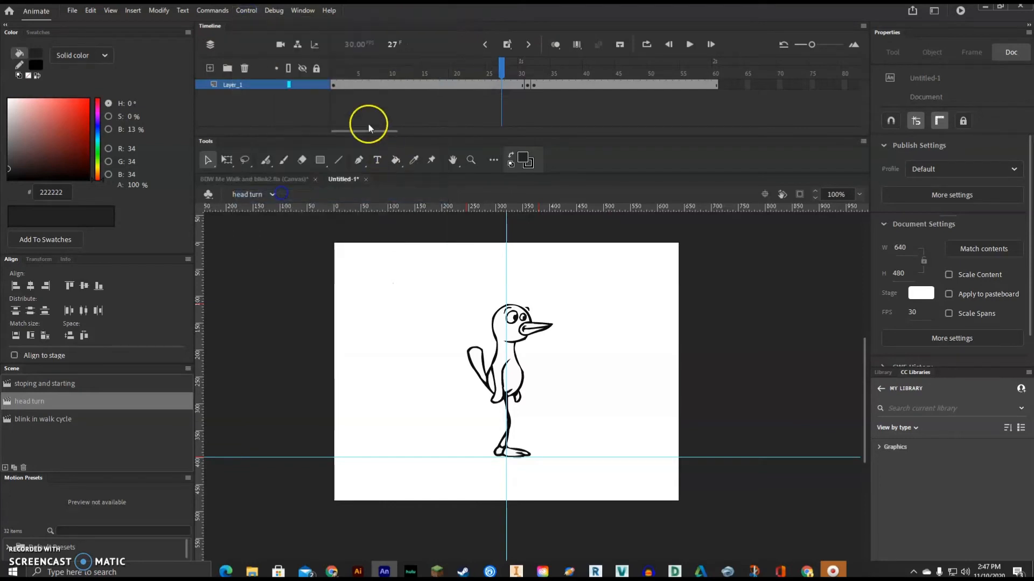
left_click(691, 43)
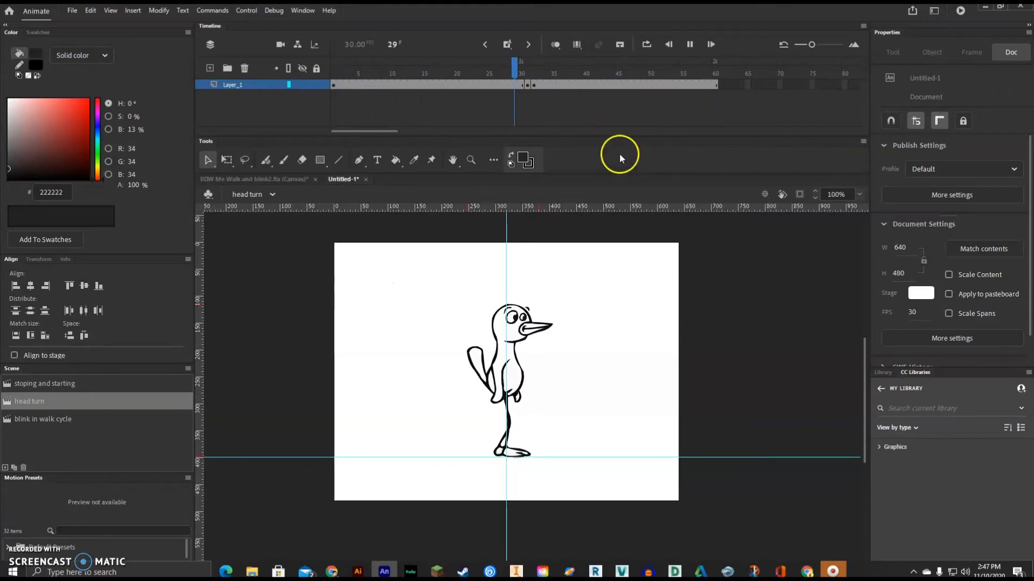
Lengthen the in-between pose at frame 31 to four frames, replaying the looped animation after each added frame
left_click(527, 85)
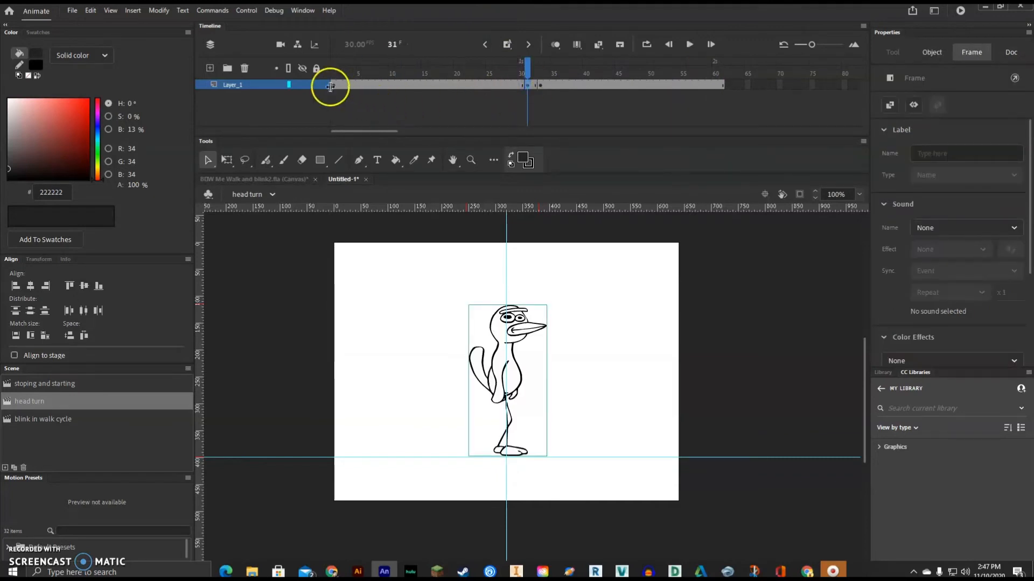
key("Return")
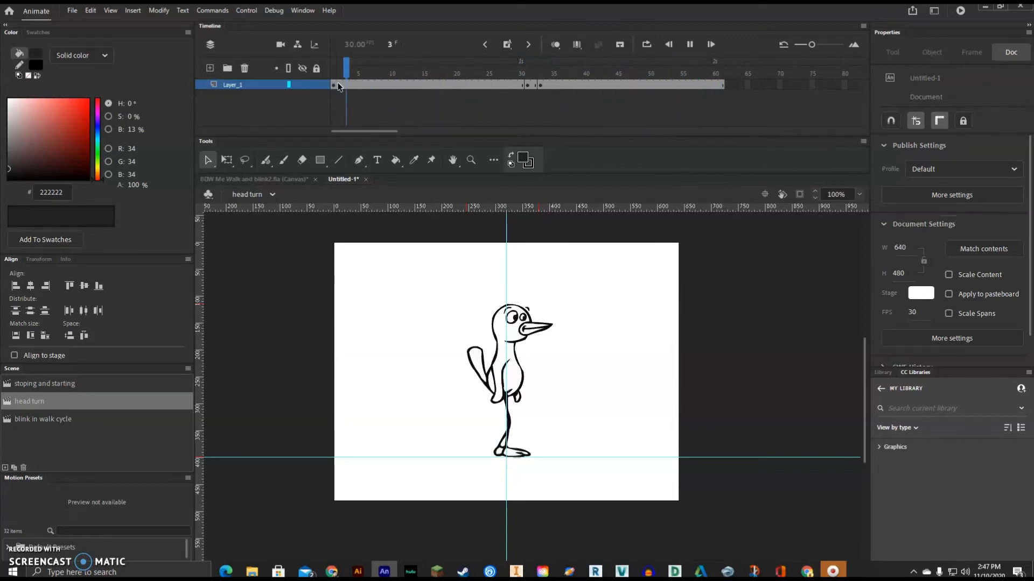
left_click(525, 86)
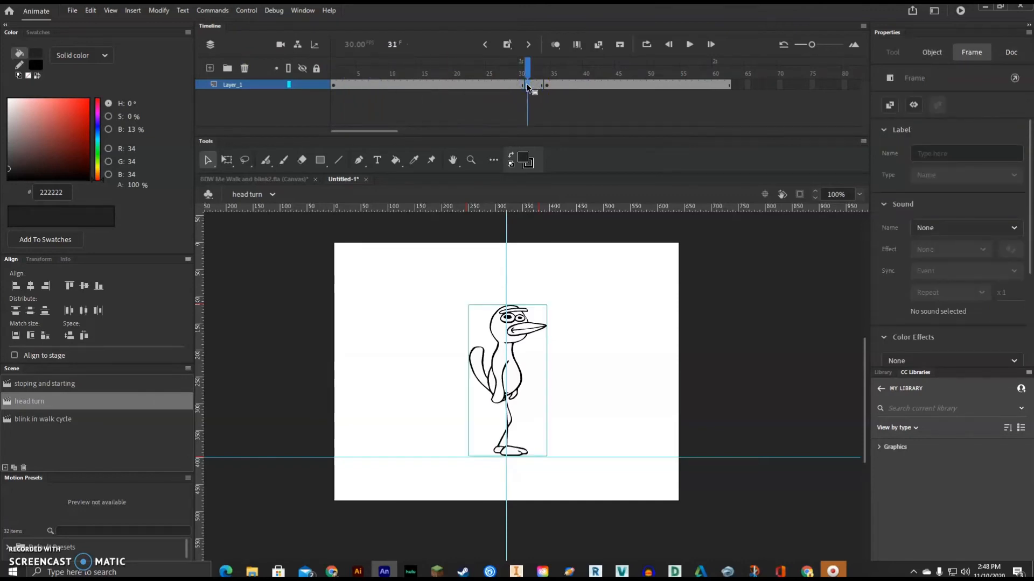
key("Return")
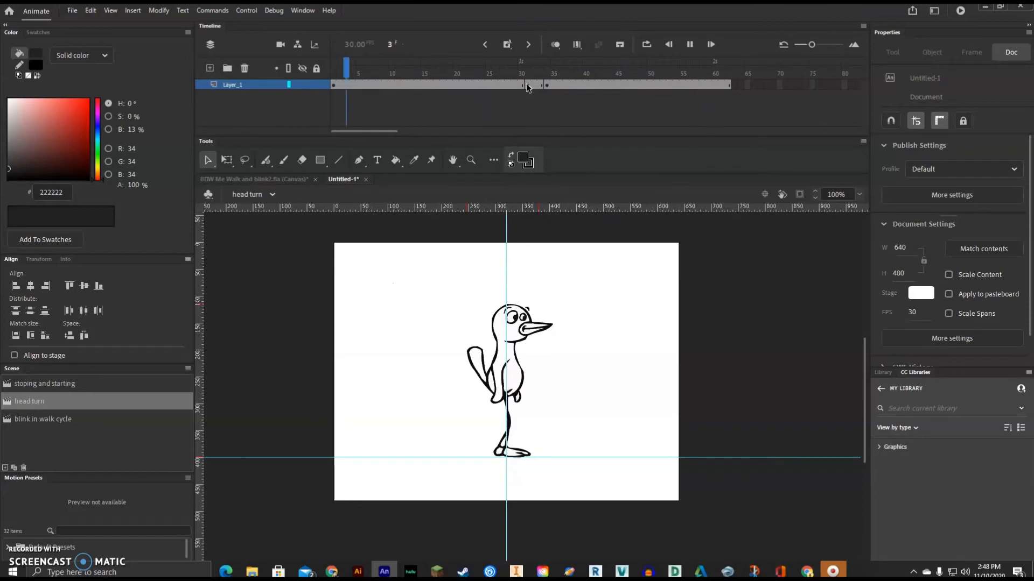
left_click(526, 85)
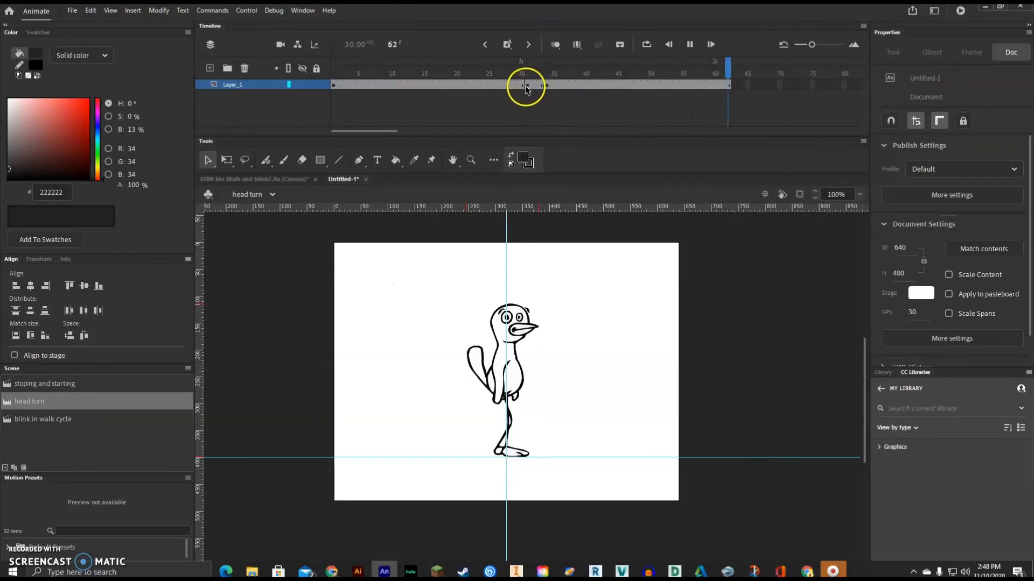
left_click(525, 85)
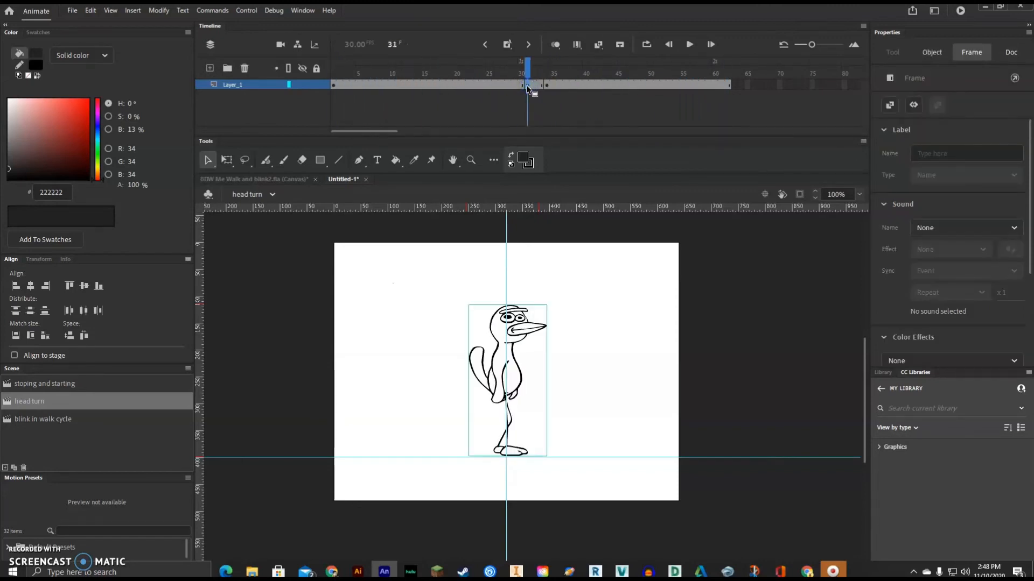
key("Return")
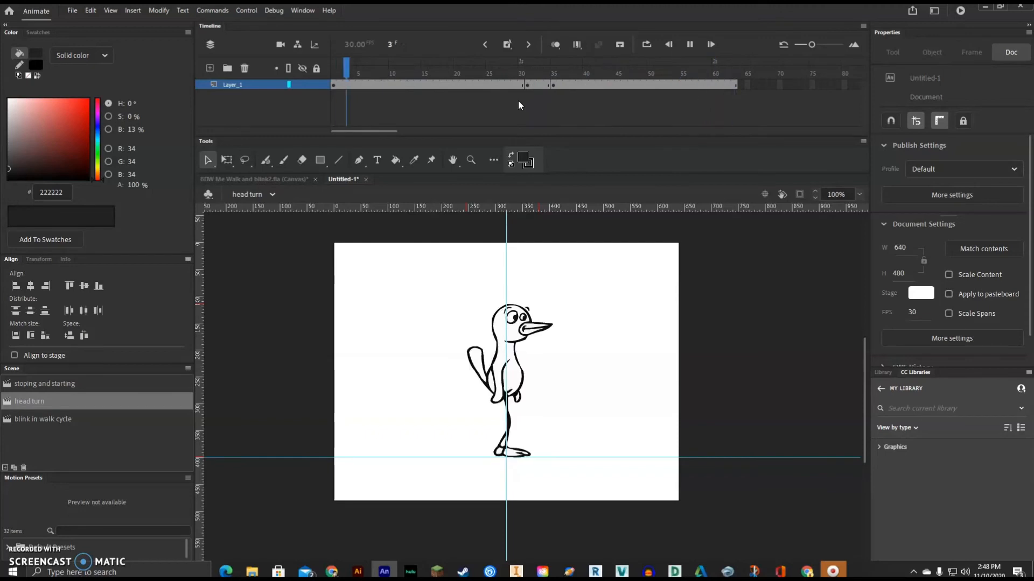
Stop playback and shorten the in-between bird pose at frame 31 to three frames
left_click(551, 81)
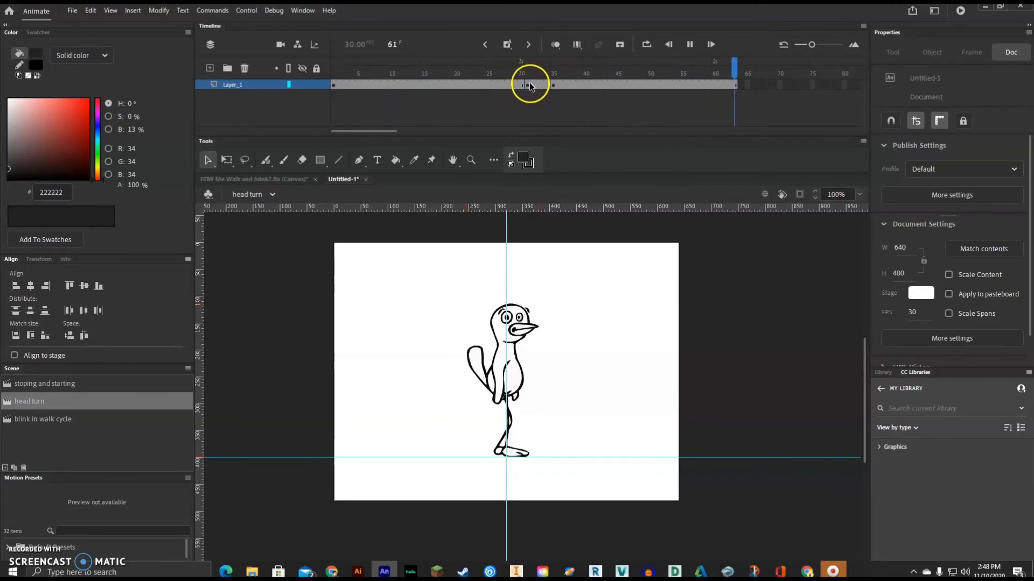
left_click(526, 85)
left_click(527, 85)
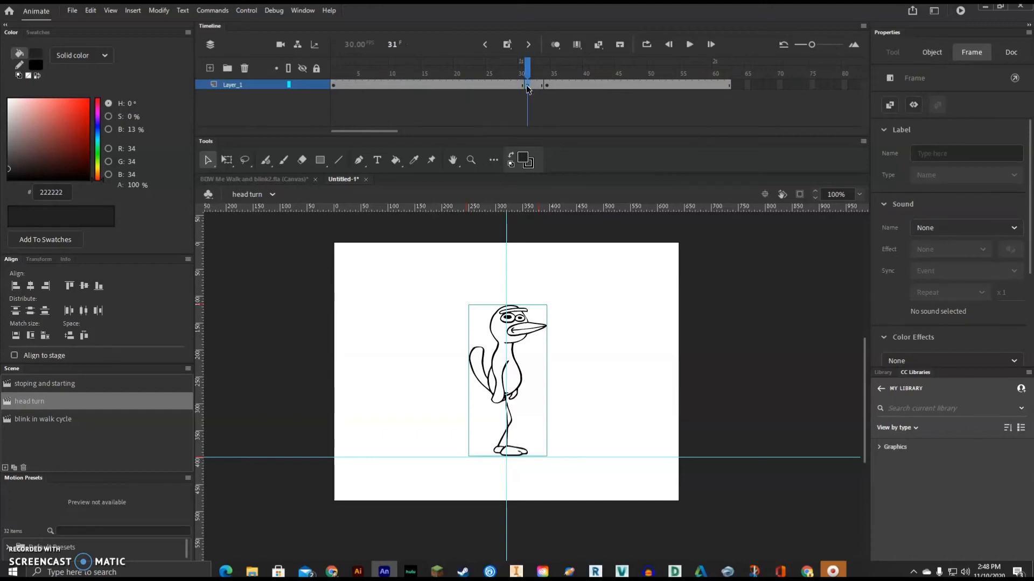
Copy the in-between bird pose from frame 32 and paste it at frame 63, right after the last pose
left_click_drag(527, 69, 722, 81)
left_click(792, 103)
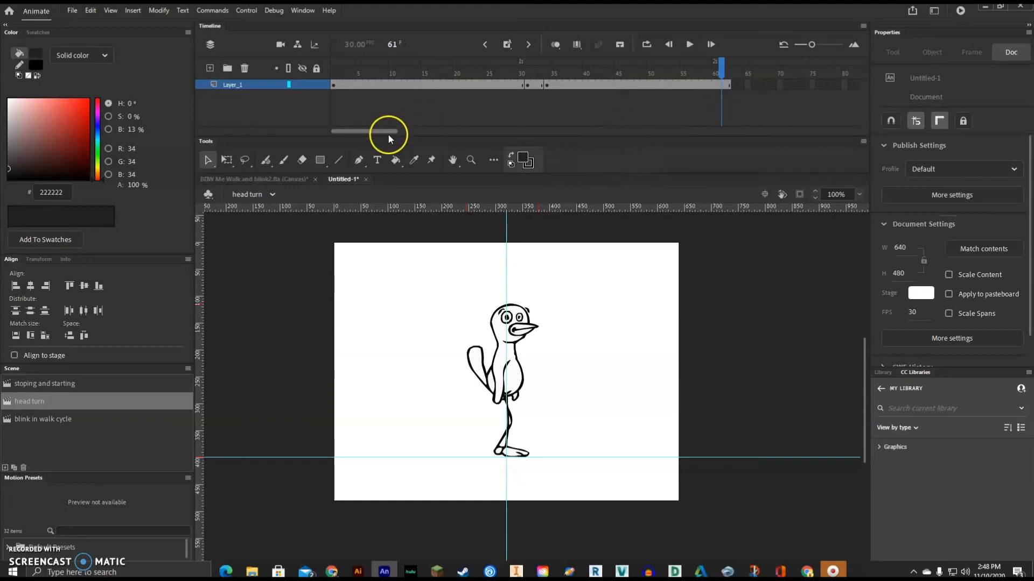
mouse_move(391, 130)
left_mouse_down()
mouse_move(421, 131)
mouse_move(406, 135)
left_mouse_up()
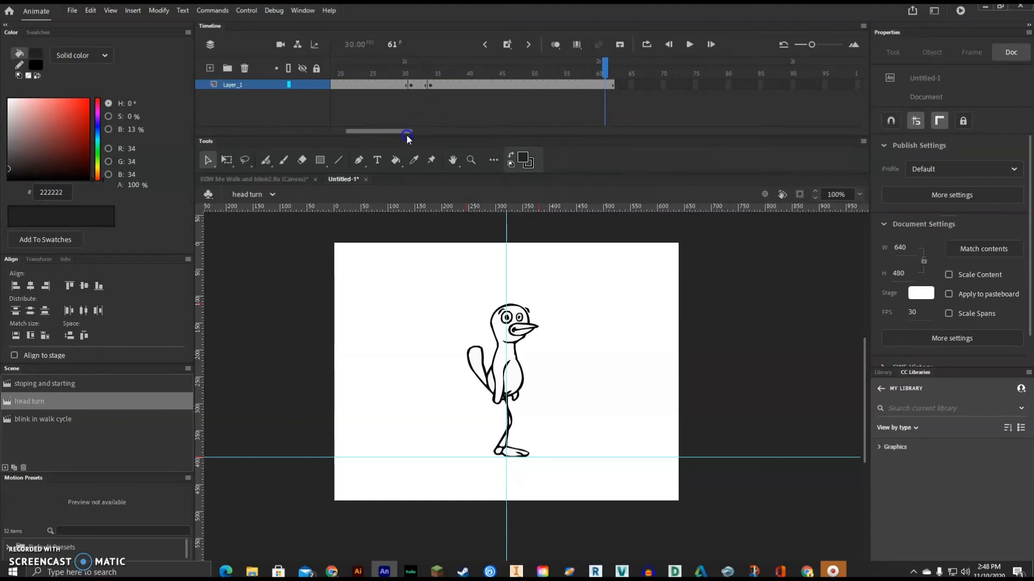
left_click(618, 85)
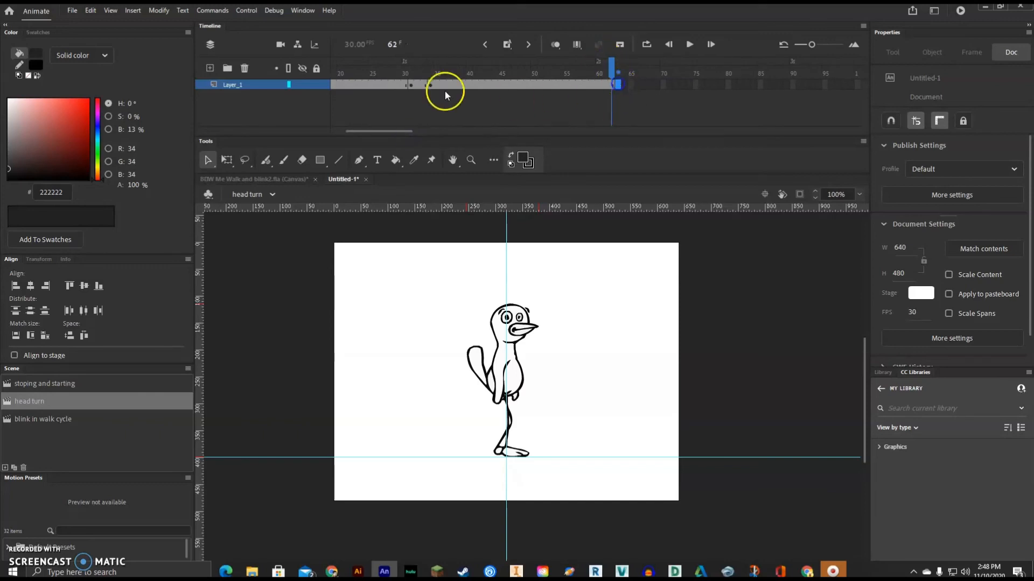
left_click(415, 86)
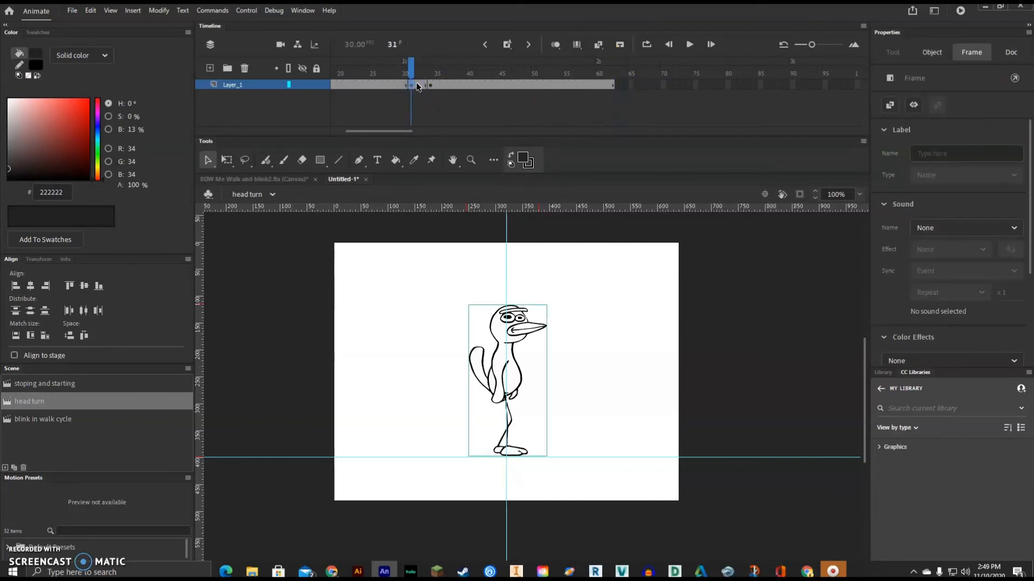
left_click(418, 85)
right_click(419, 81)
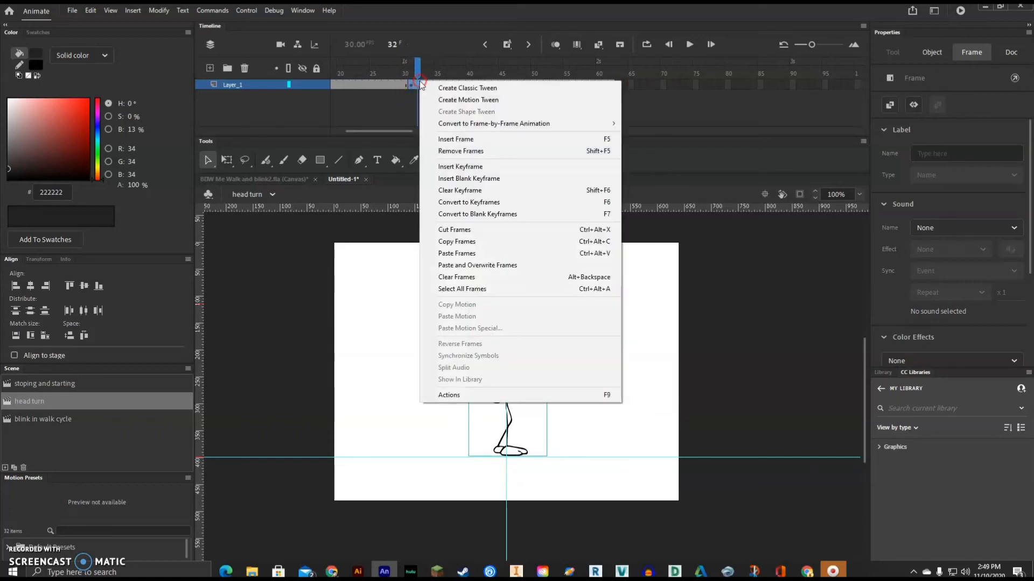
left_click(460, 241)
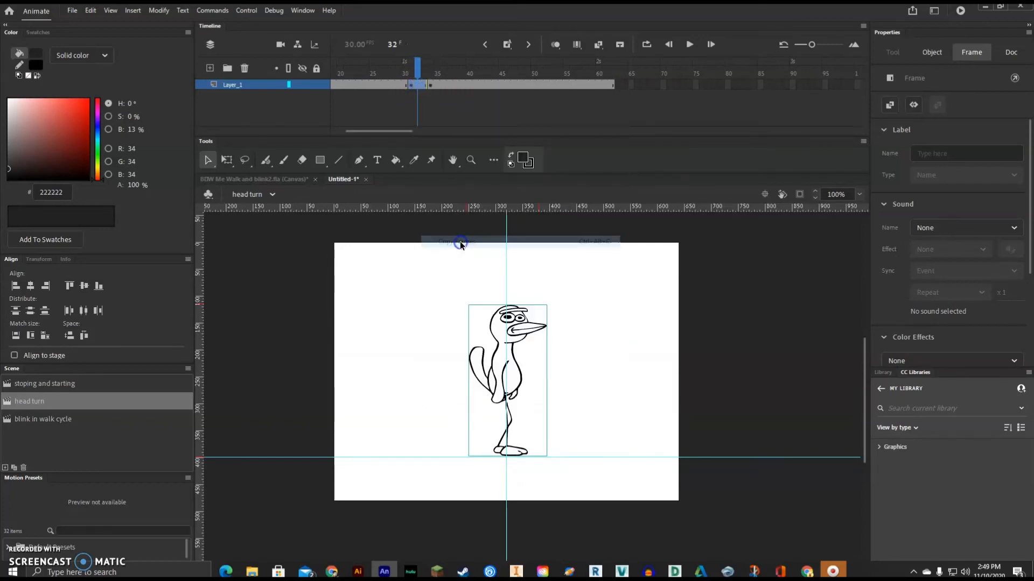
left_click(617, 84)
right_click(617, 85)
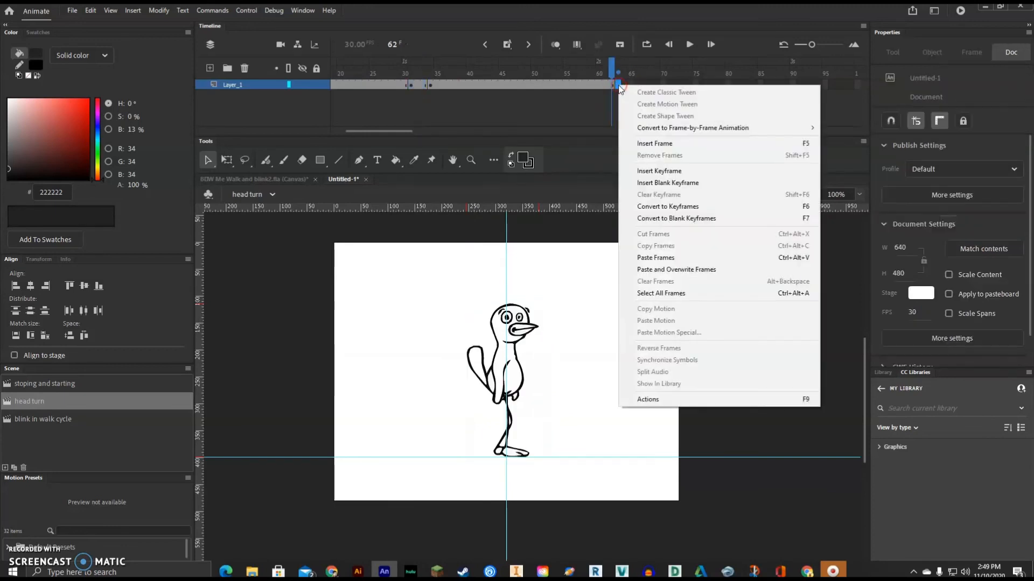
left_click(642, 259)
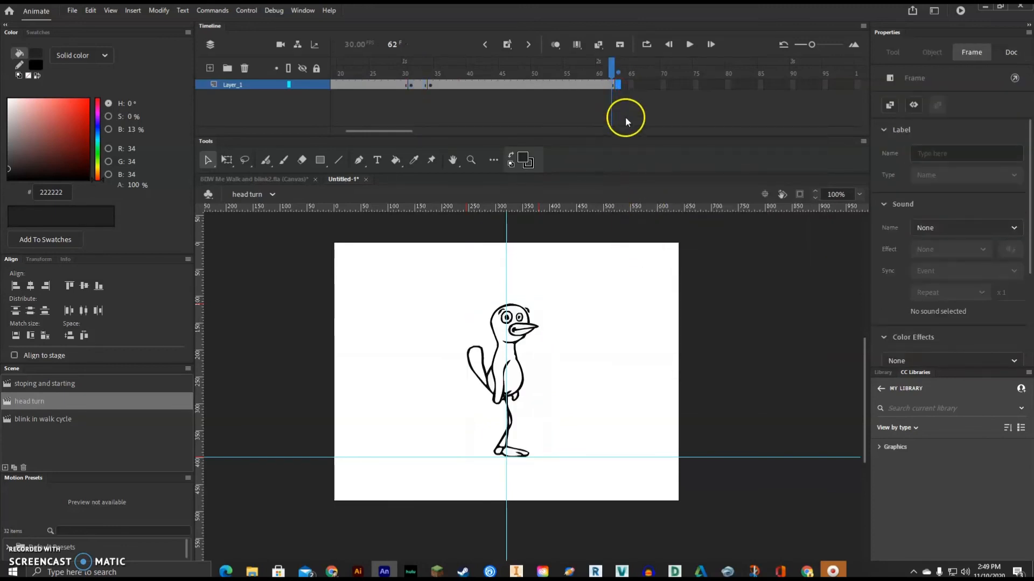
Extend the pasted in-between pose at frame 63 through frame 65
left_click(617, 84)
mouse_move(618, 70)
left_mouse_down()
mouse_move(596, 73)
mouse_move(633, 74)
mouse_move(598, 74)
mouse_move(633, 85)
left_mouse_up()
left_click(463, 109)
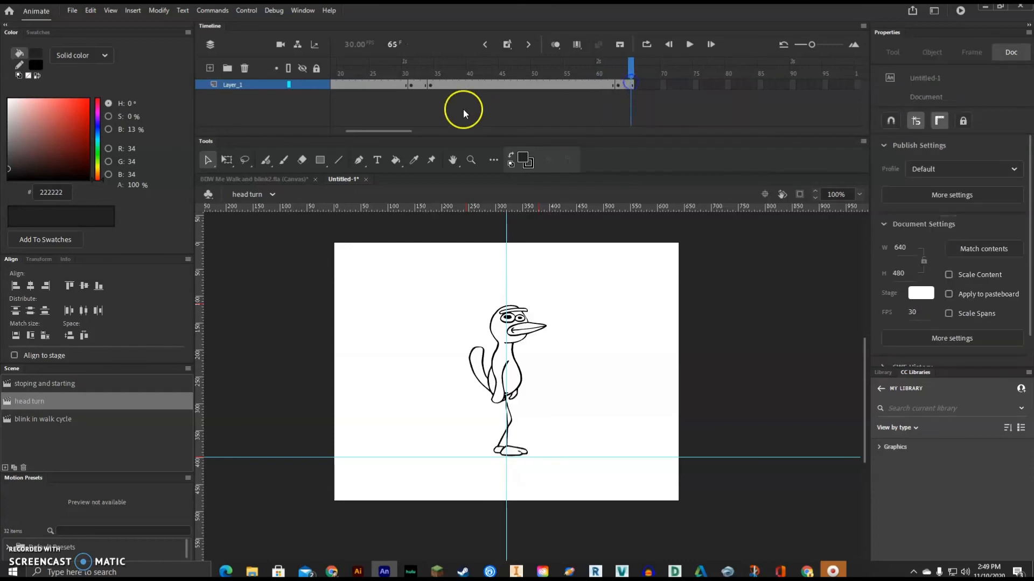
Copy the first bird pose from frame 26 and paste it at frame 66
left_click(434, 85)
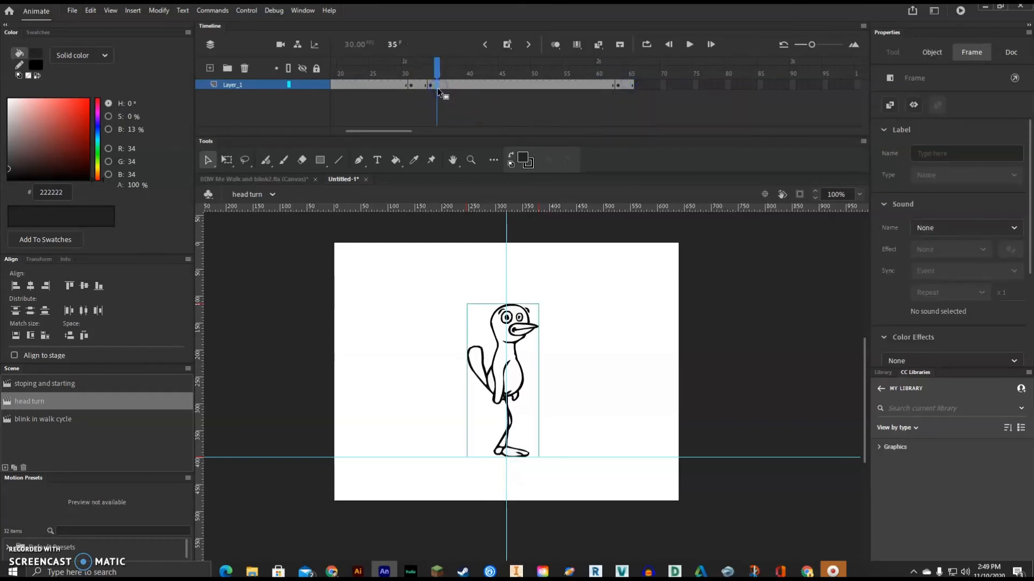
left_click(386, 85)
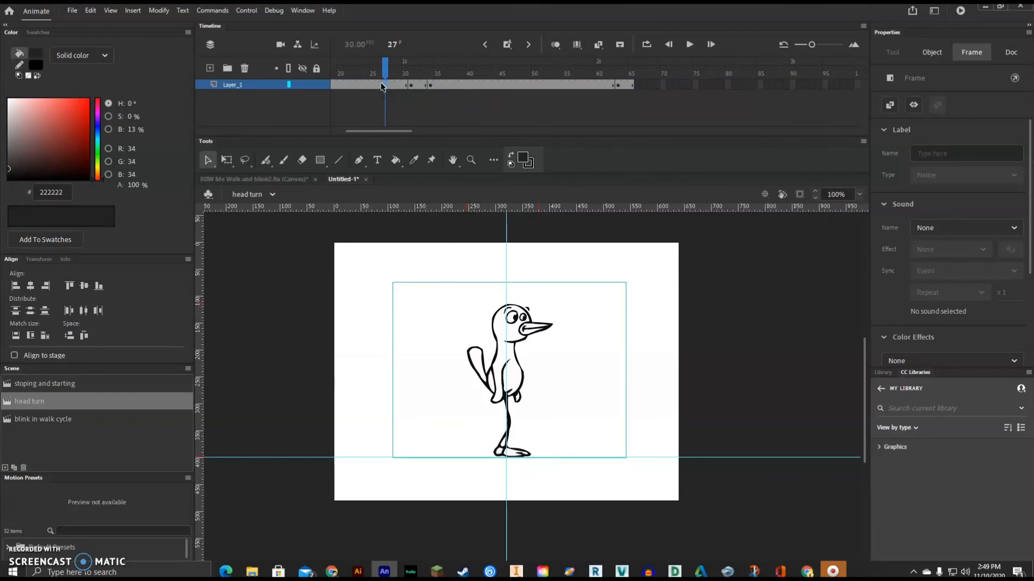
right_click(381, 85)
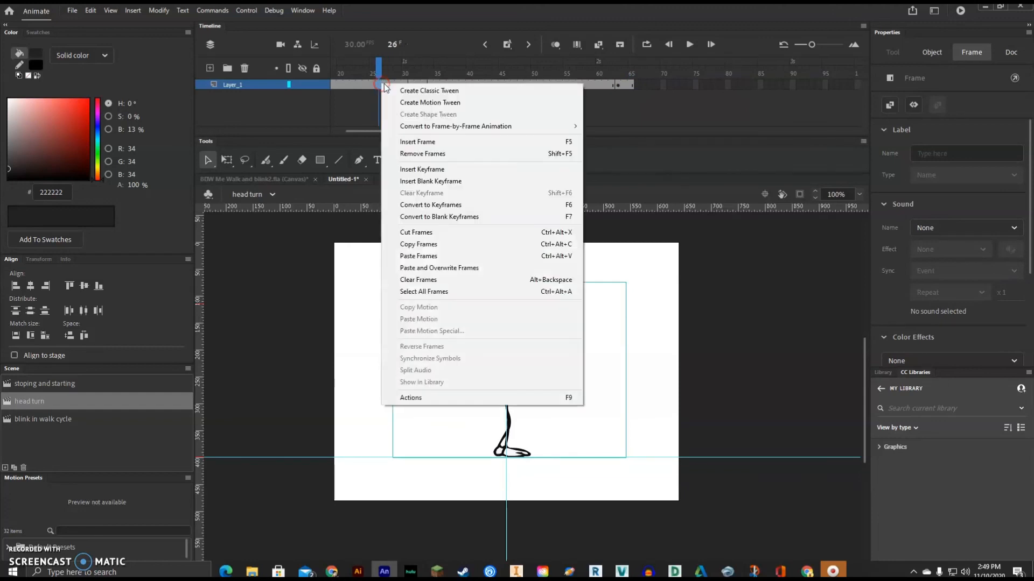
left_click(432, 247)
left_click(634, 85)
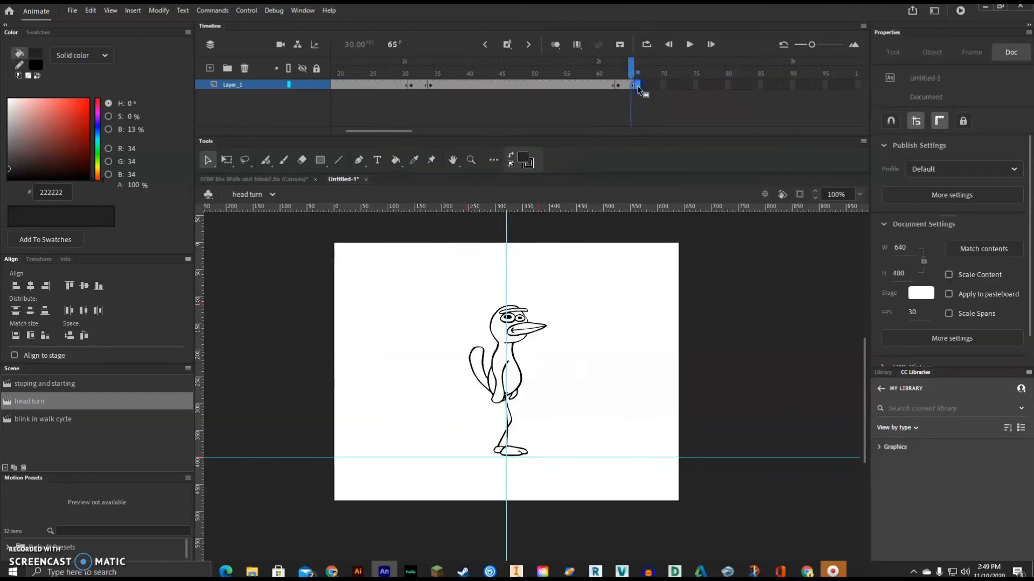
right_click(637, 85)
left_click(665, 261)
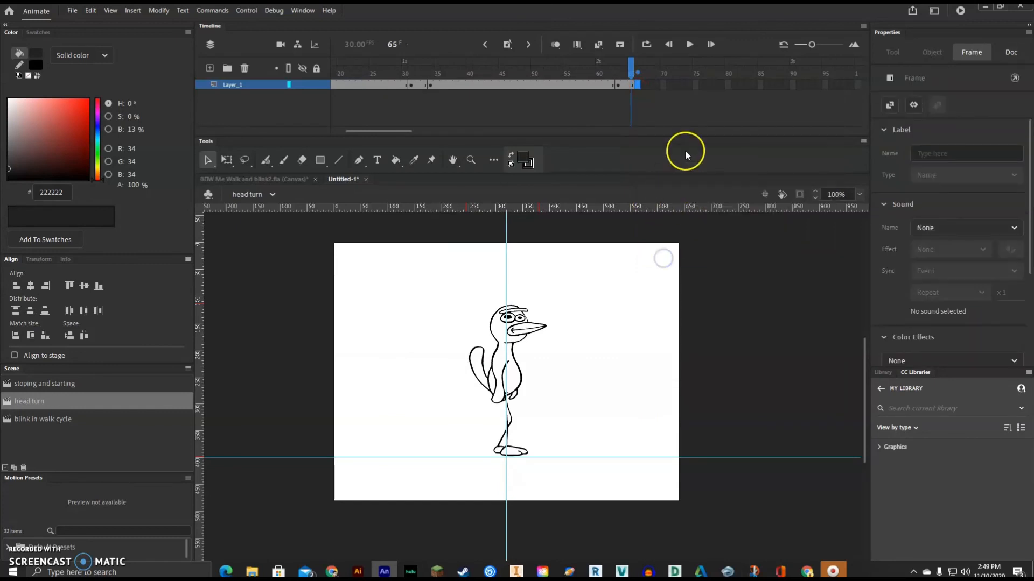
Extend the pasted first pose at frame 66 through frame 90
left_click(637, 84)
left_click(795, 85)
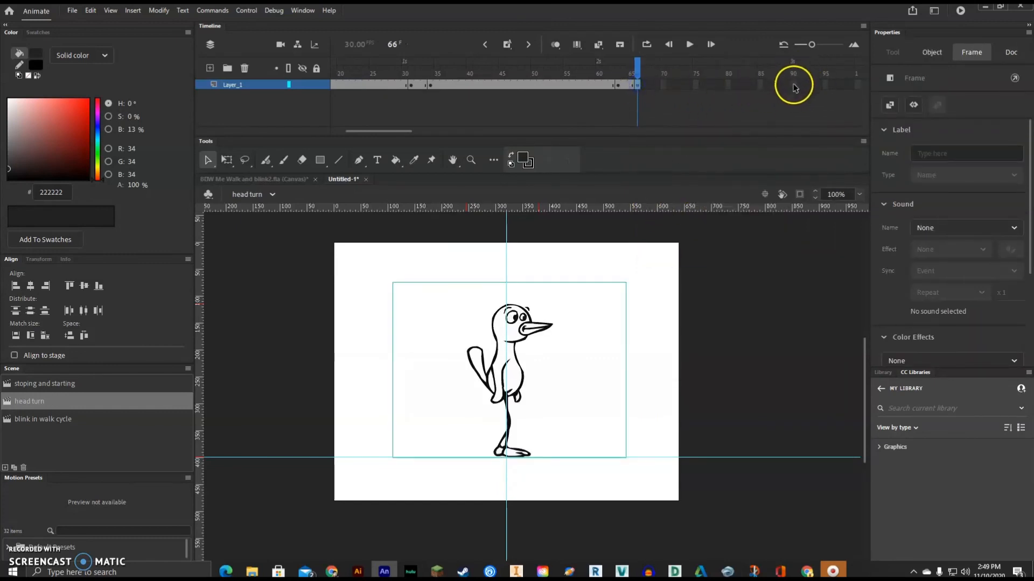
key("F5")
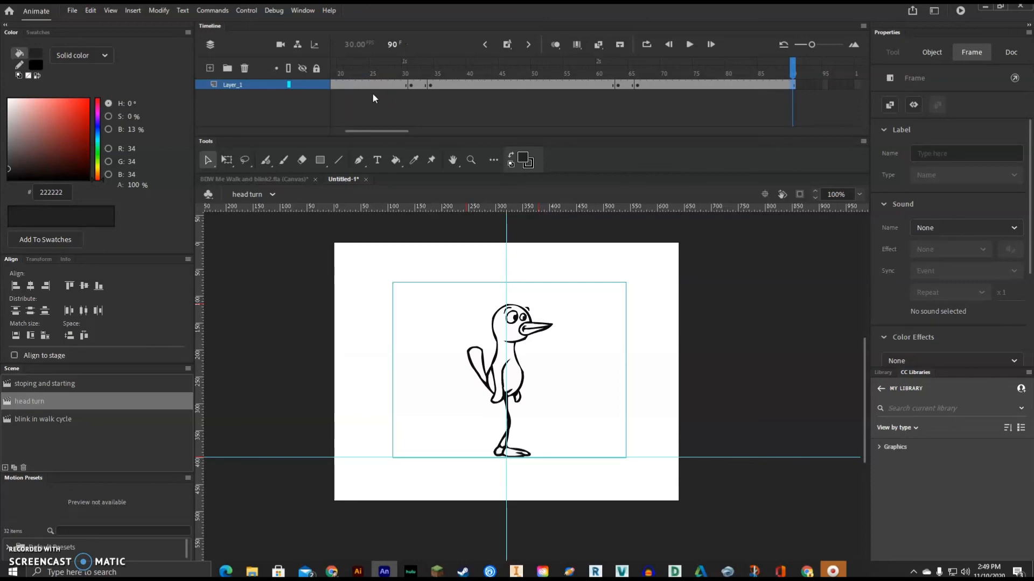
Play the full head turn and return animation, then stop it with the playhead at frame 27
key("Return")
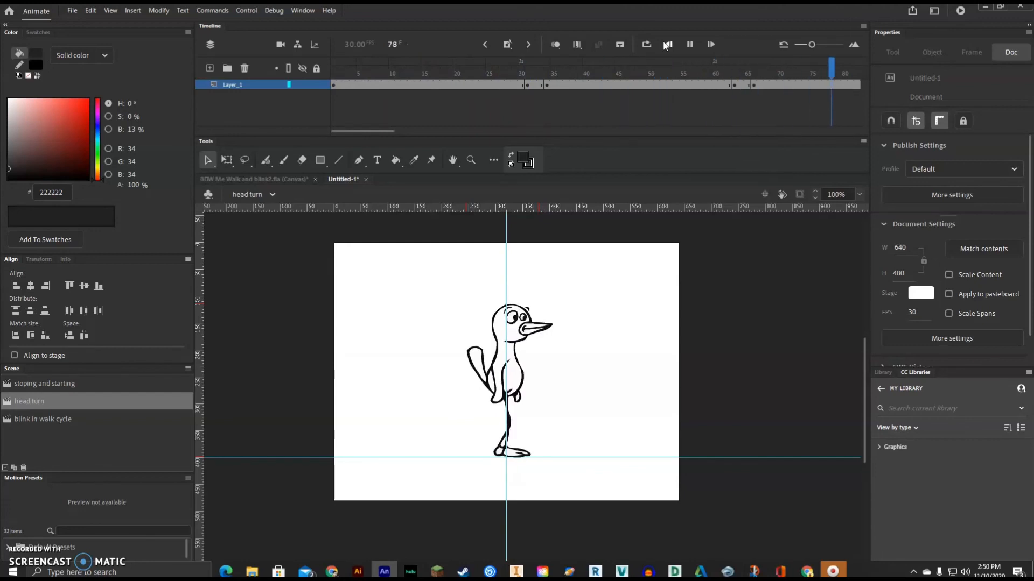
left_click(503, 70)
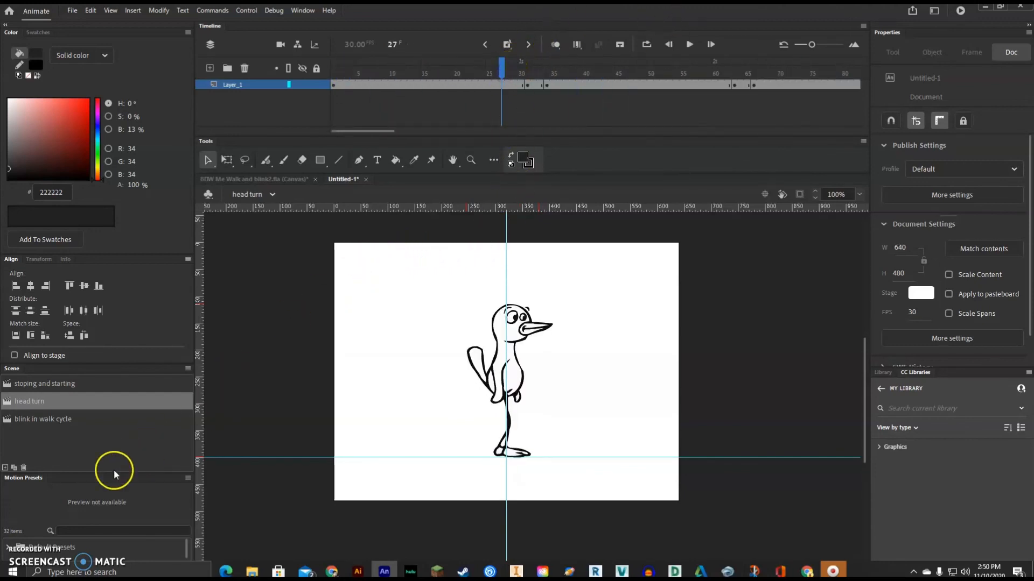